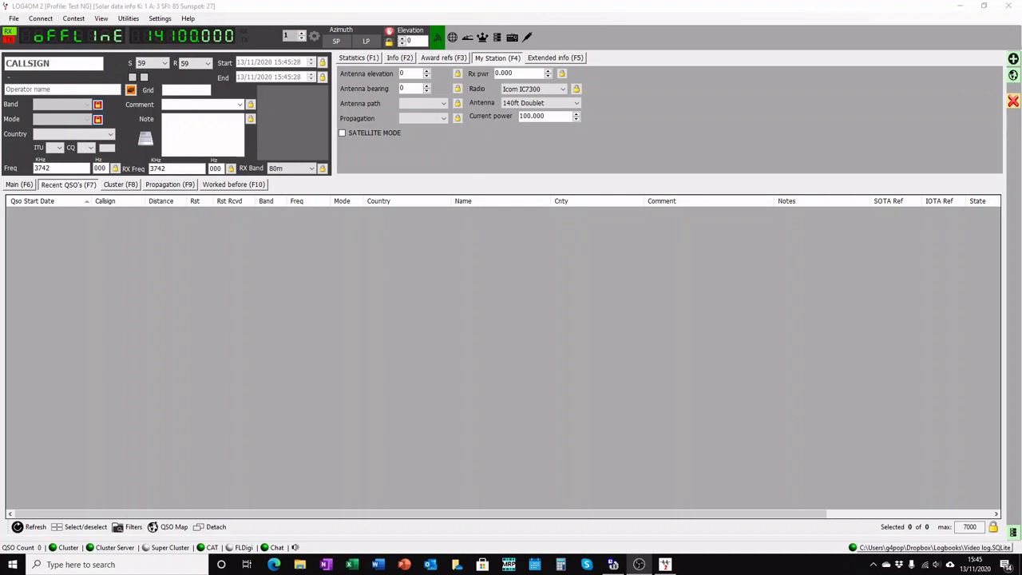
left_click(32, 63)
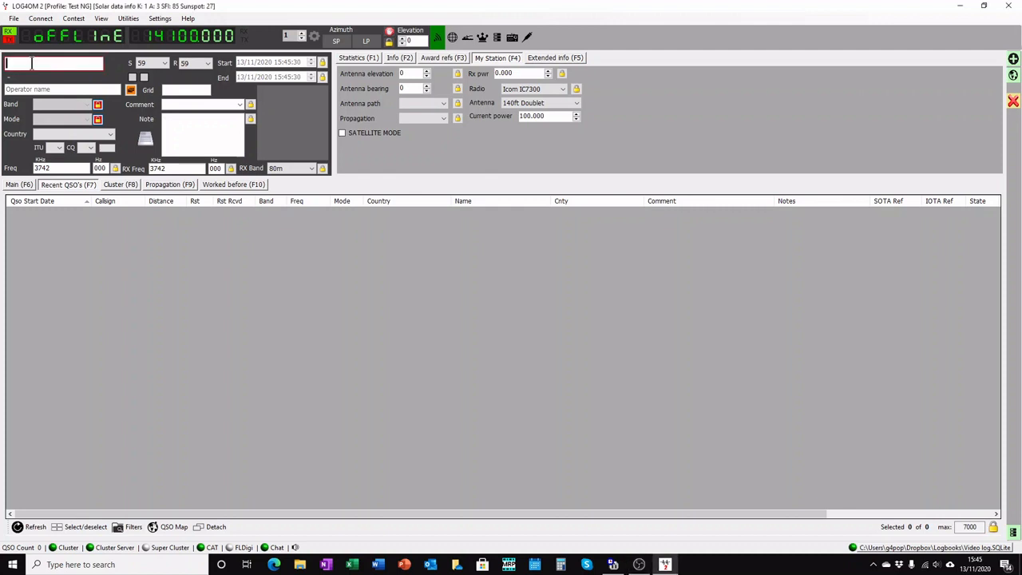
type("GI0HWO")
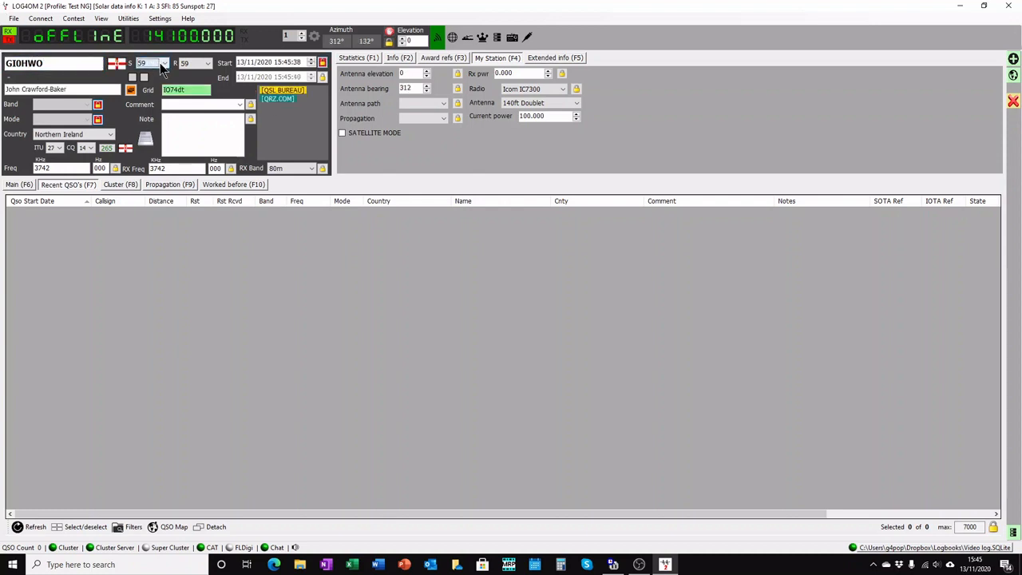
left_click(161, 63)
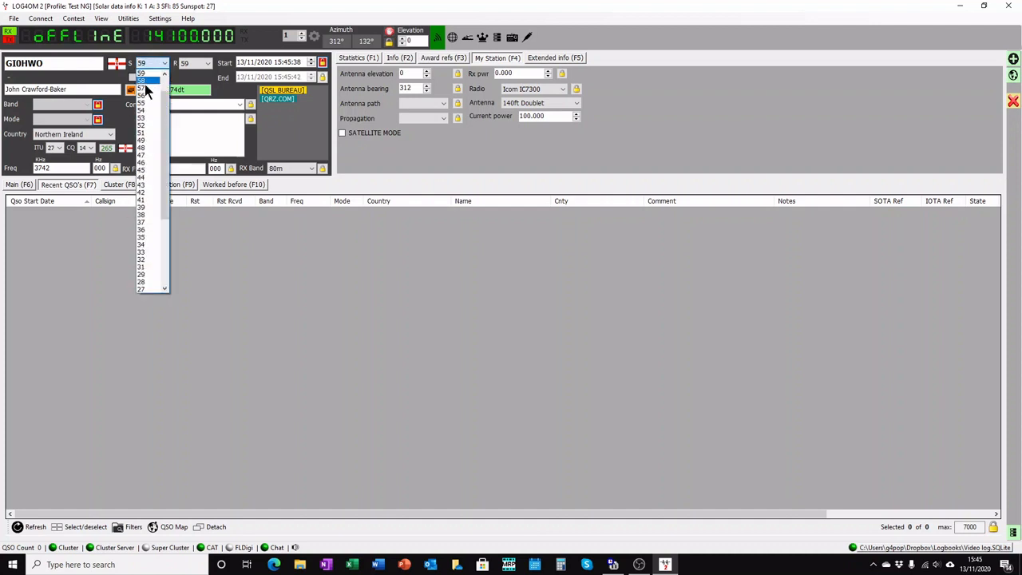
left_click(141, 117)
left_click(207, 64)
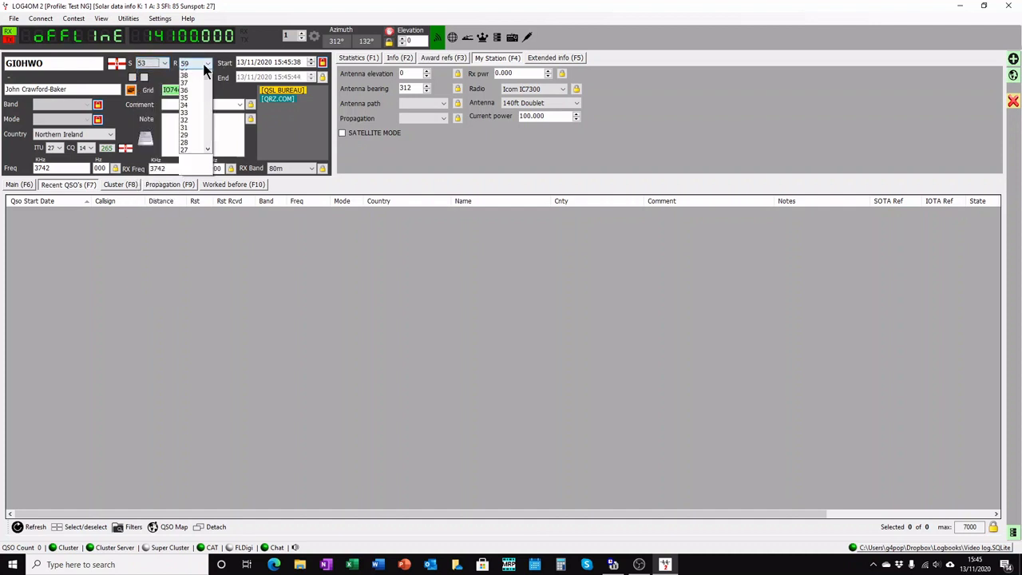
left_click(189, 104)
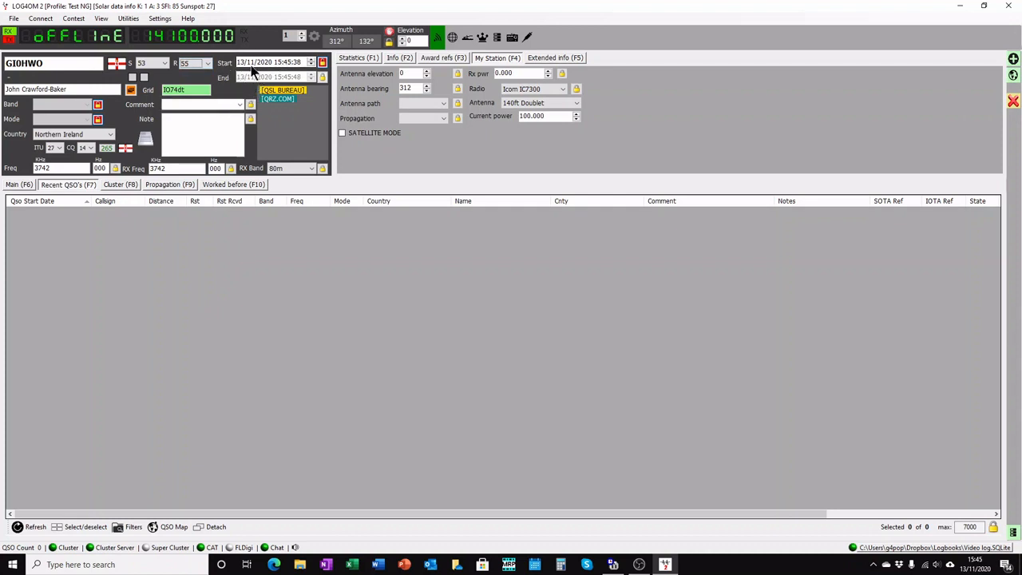
Lock the contact's start and end times, and set the start day to 11 and the start hour to 09
left_click(322, 63)
left_click(321, 63)
left_click(321, 77)
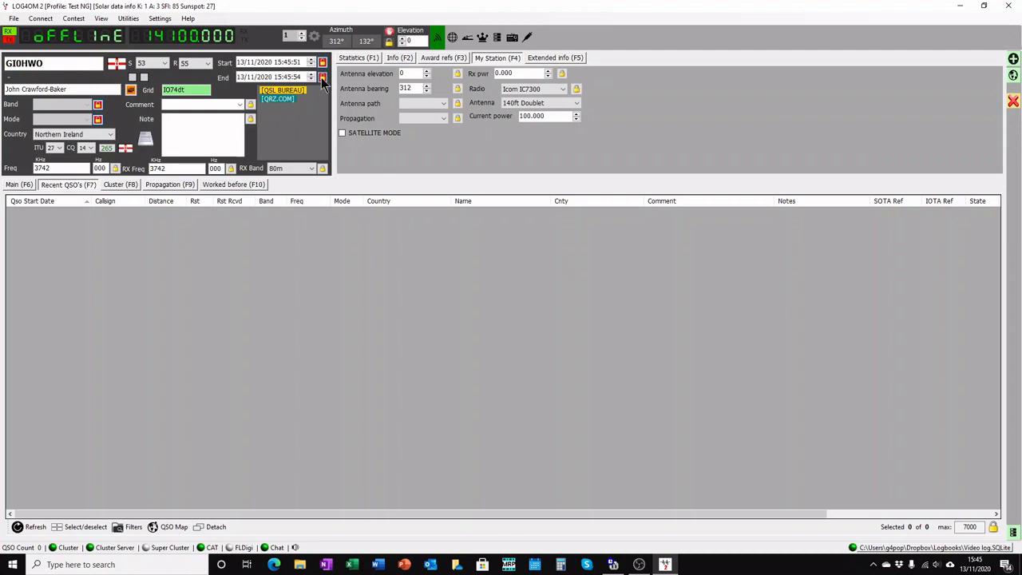
left_click(242, 63)
type("11")
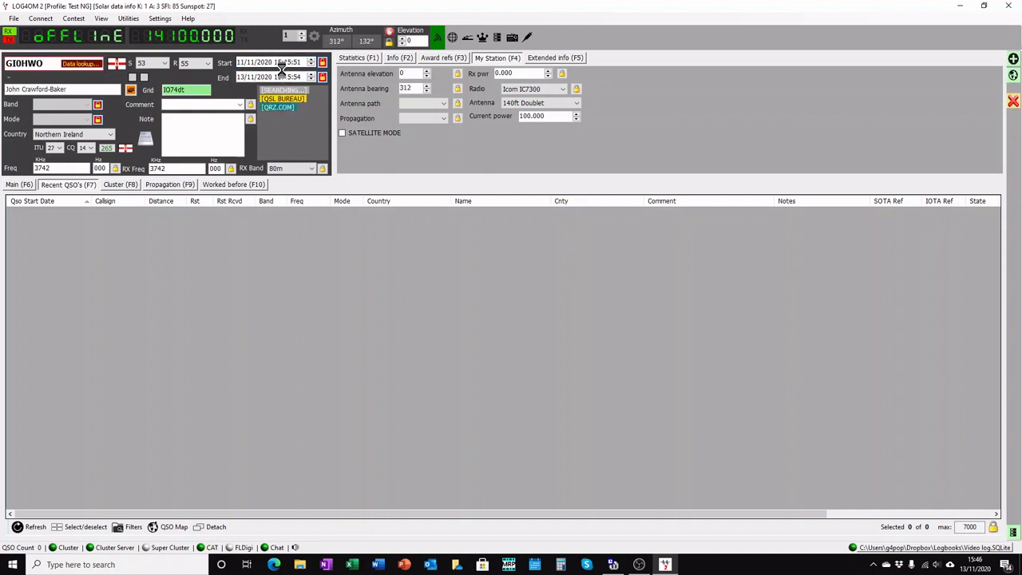
left_click(278, 64)
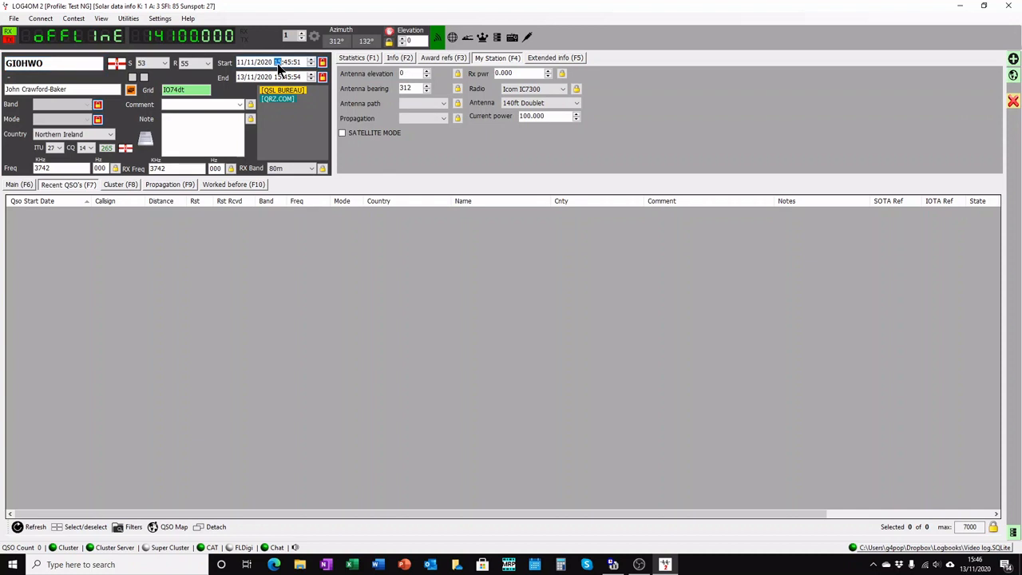
type("09")
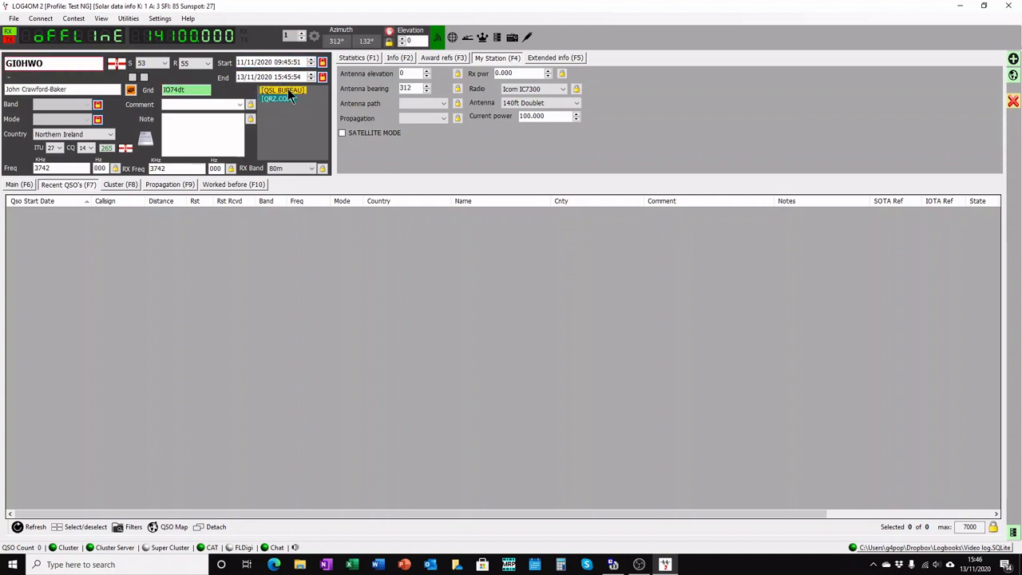
Set the contact's end date and time to 11/11/2020 at 09:55
left_click(242, 78)
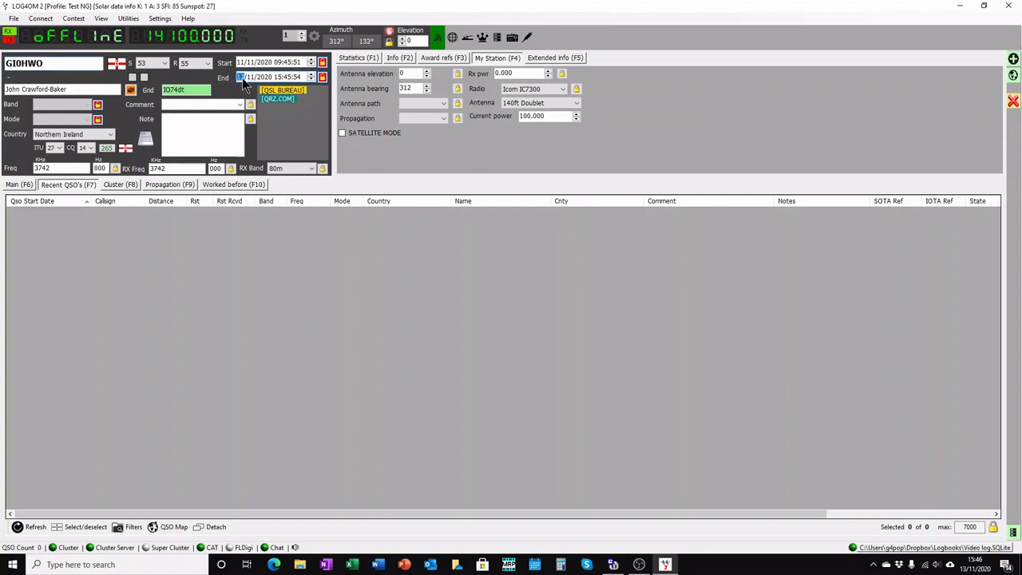
type("11")
left_click(277, 78)
left_click(290, 78)
type("55")
Unlock the band and mode fields, and set the band to 60m and the mode to USB
left_click(98, 105)
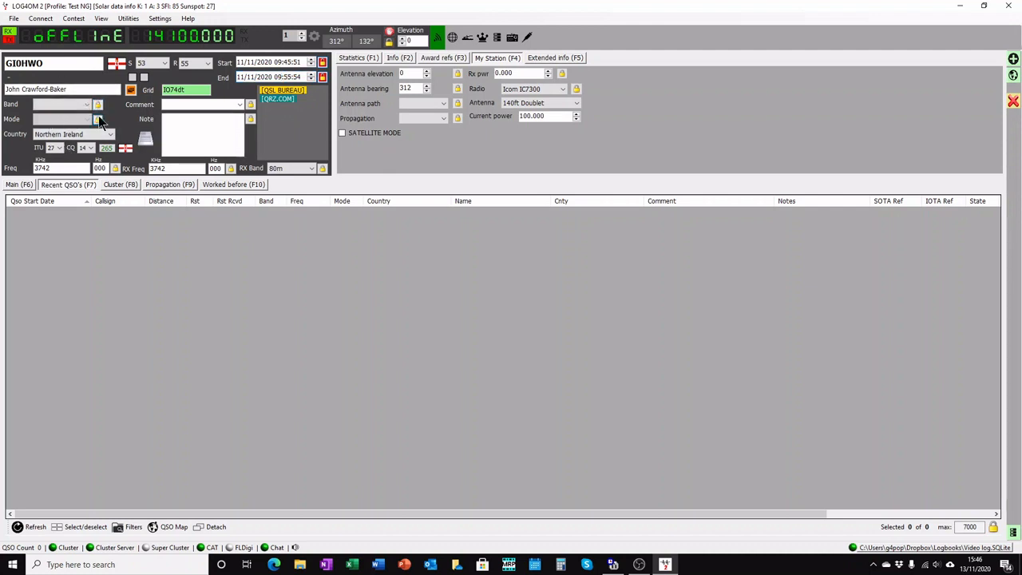
left_click(86, 105)
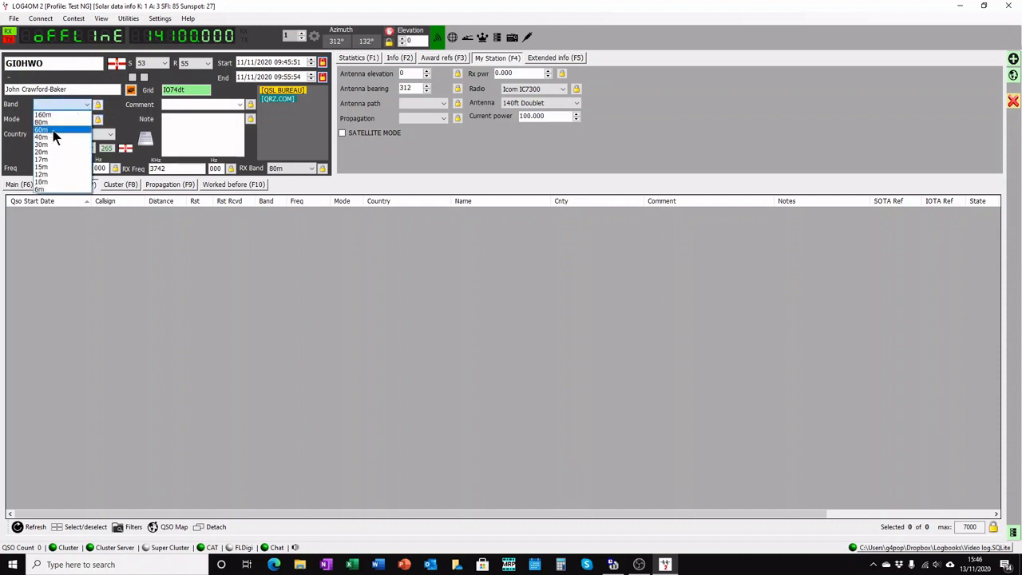
left_click(54, 131)
left_click(84, 119)
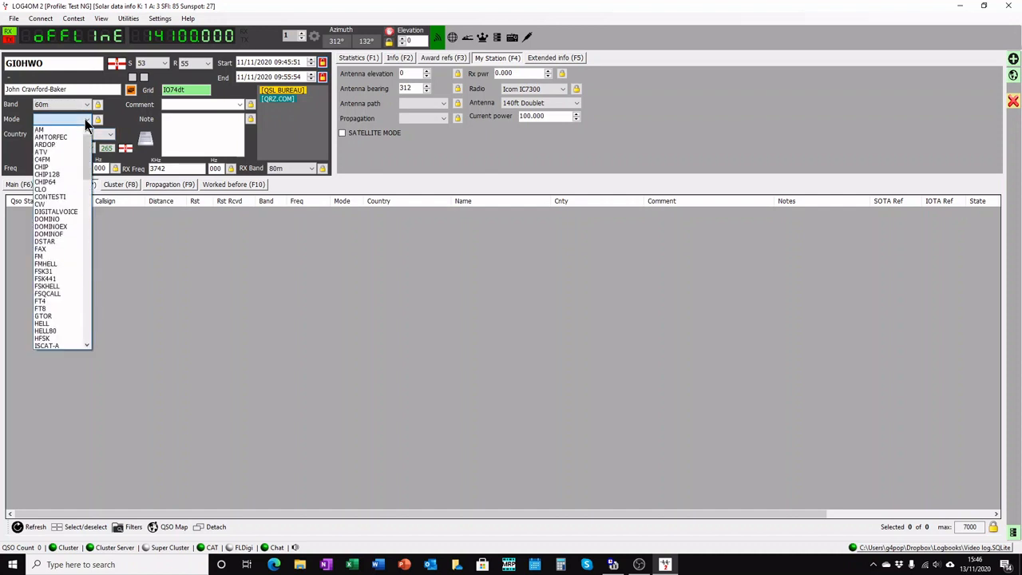
left_click_drag(87, 160, 86, 324)
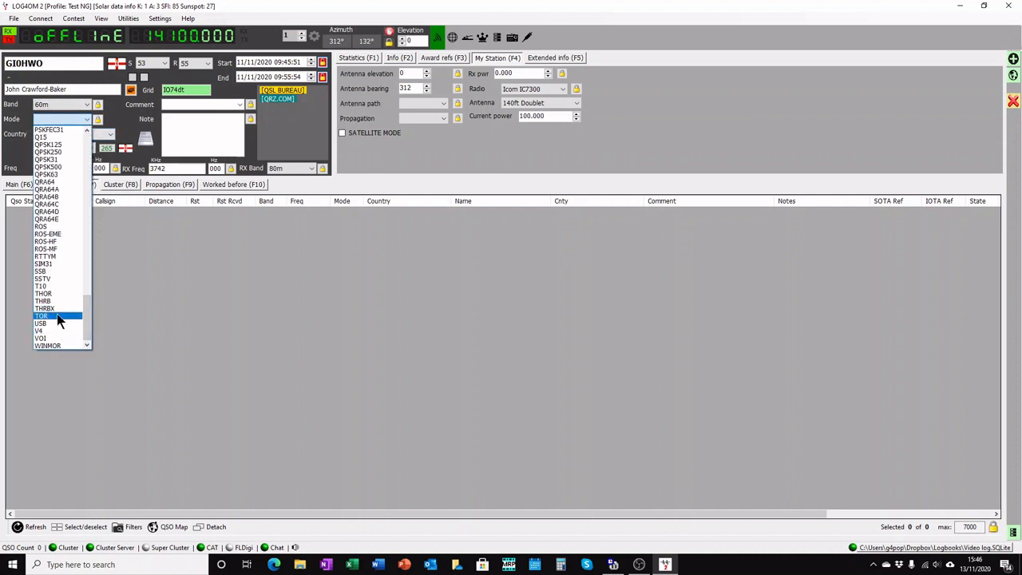
left_click(57, 323)
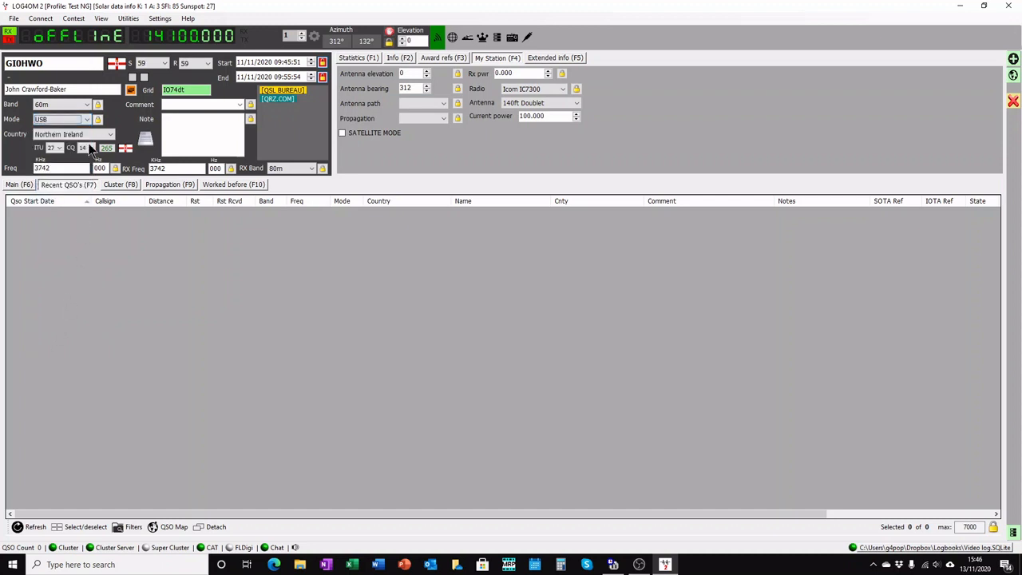
Set the contact's transmit frequency to 5398 kHz and 500 Hz
left_click(61, 169)
key("BackSpace")
key("BackSpace")
key("BackSpace")
key("BackSpace")
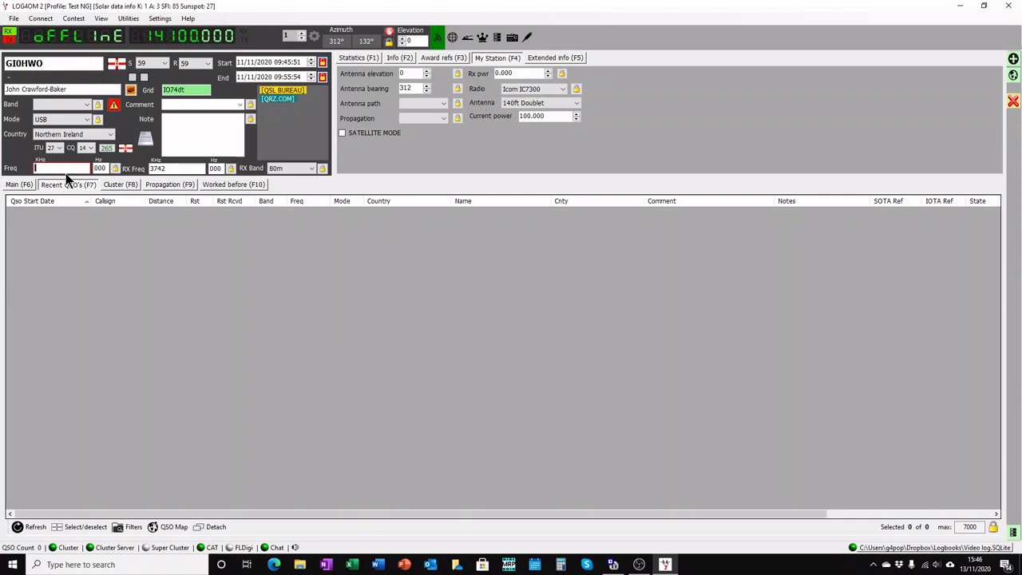
type("5398")
key("Tab")
type("500")
Set the contact's receive frequency to 5398 kHz and 500 Hz
left_click(169, 169)
key("BackSpace")
key("BackSpace")
key("BackSpace")
key("BackSpace")
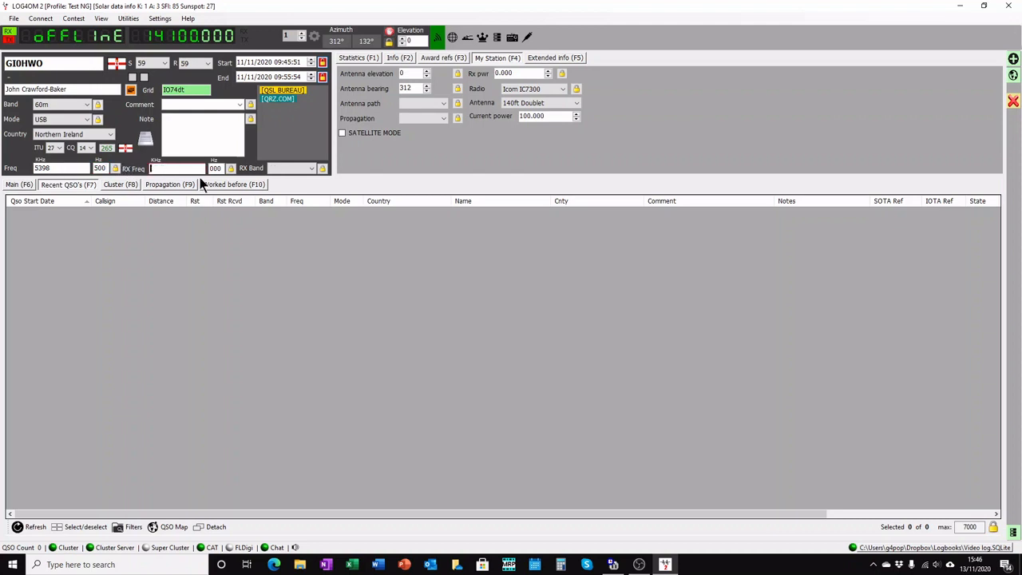
type("5398")
key("Caps_Lock")
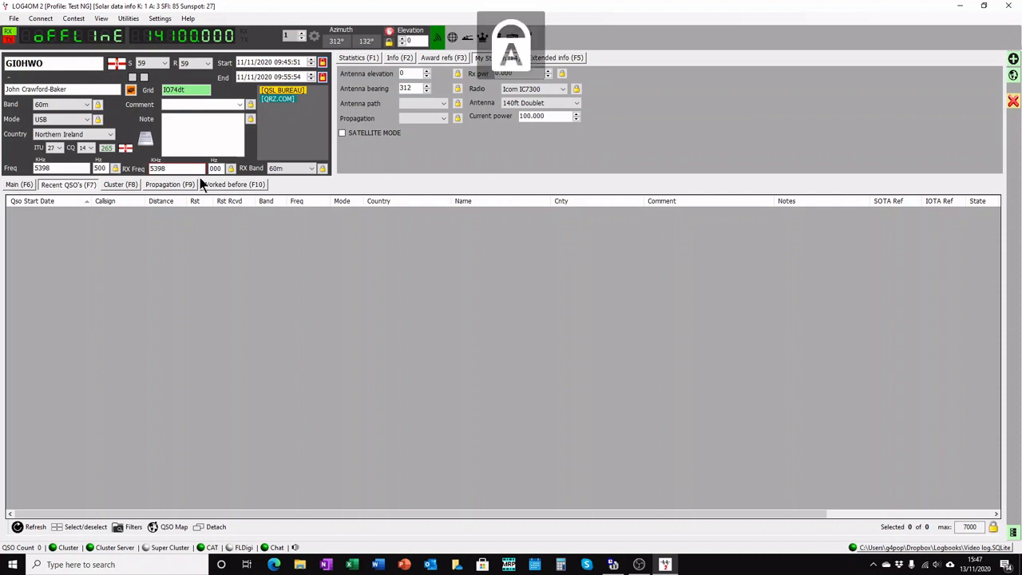
key("Caps_Lock")
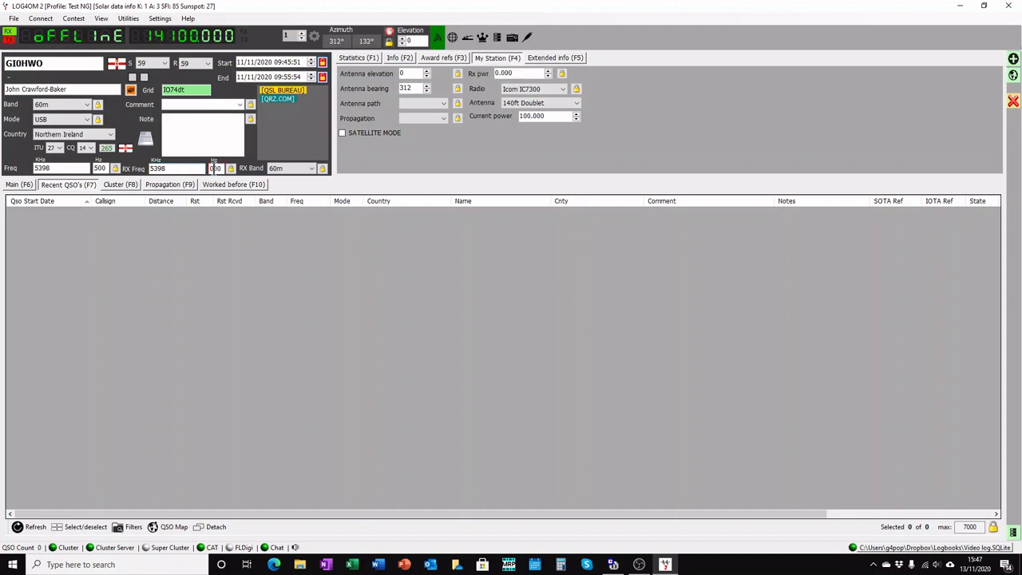
key("BackSpace")
type("5")
left_click(269, 169)
Set the station's radio to Icom IC7100 and pick the antenna used with it
left_click(527, 90)
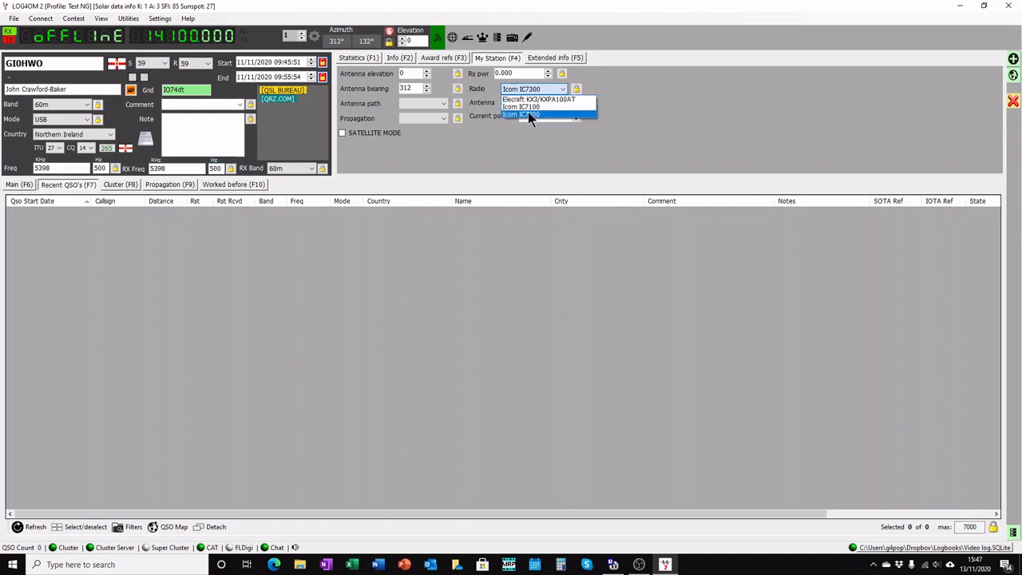
left_click(527, 108)
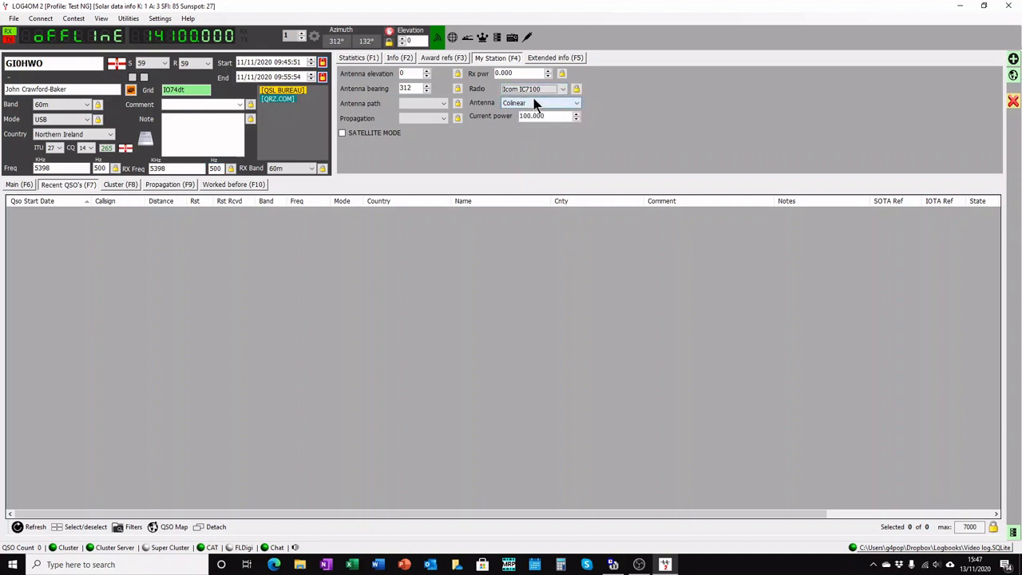
left_click(534, 99)
left_click(515, 110)
left_click(412, 87)
Add the SOTA award reference GI/AH-004 to the contact and save the contact to the log
left_click(535, 60)
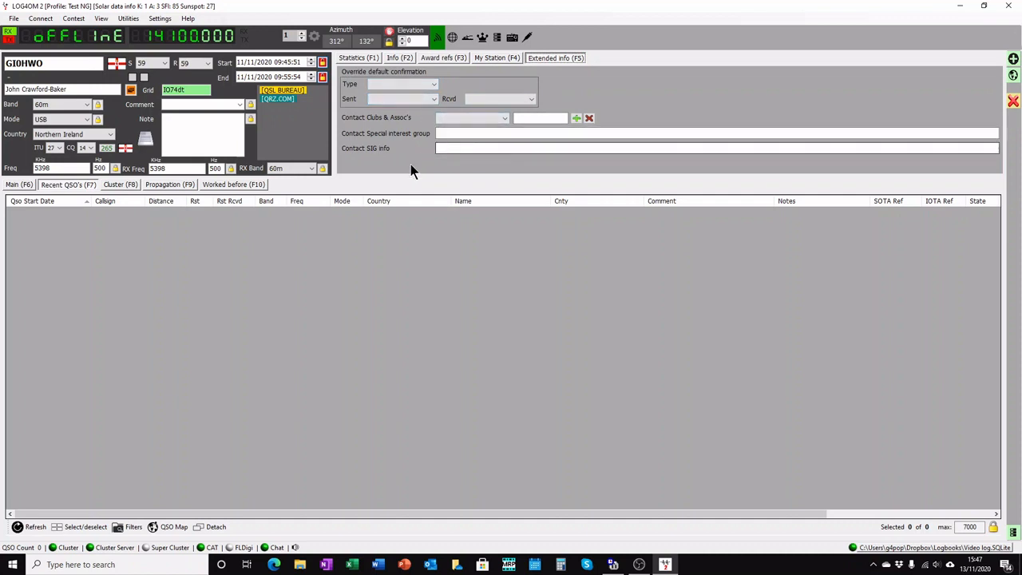
left_click(428, 59)
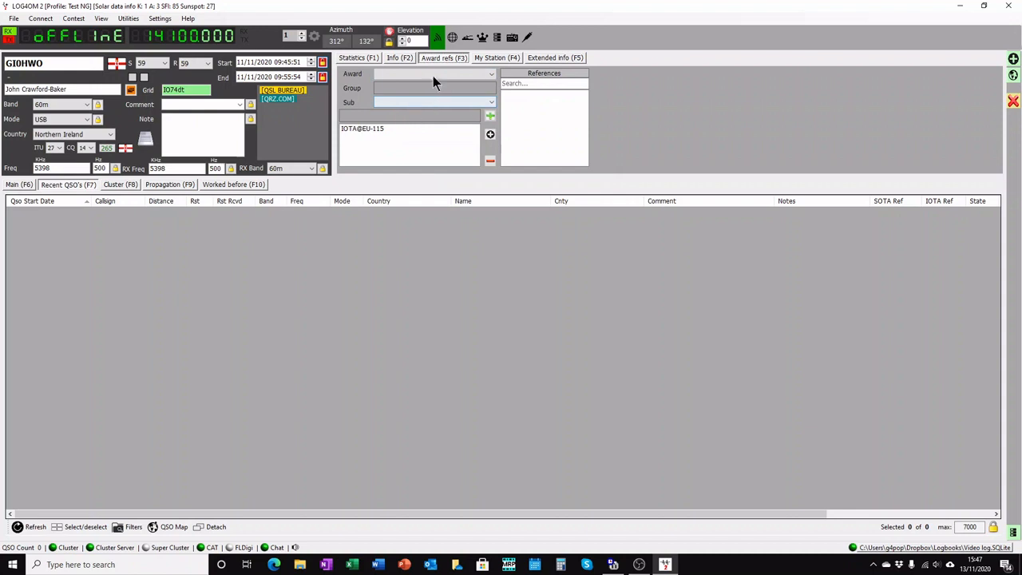
left_click(433, 75)
left_click(399, 95)
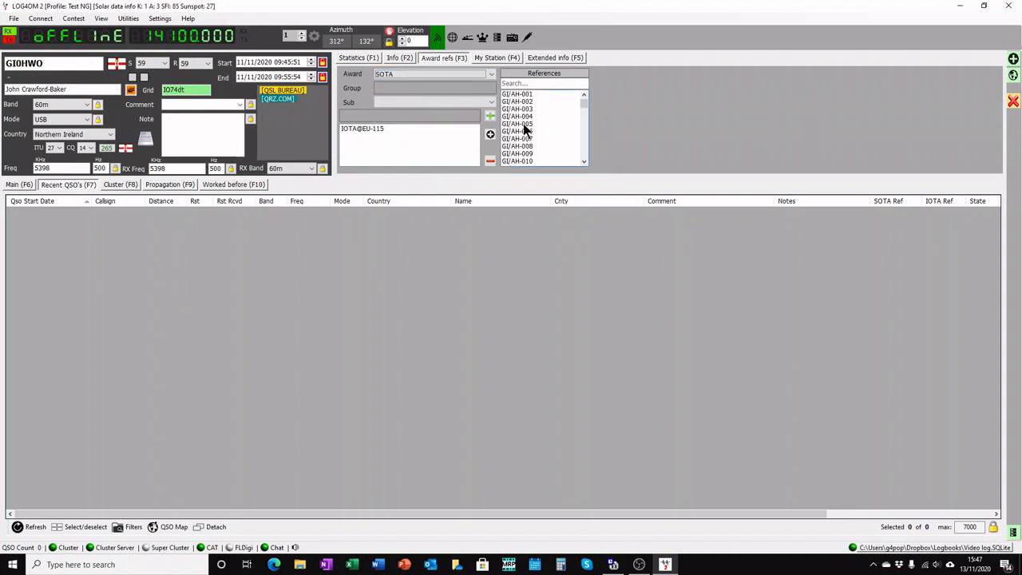
left_click(527, 116)
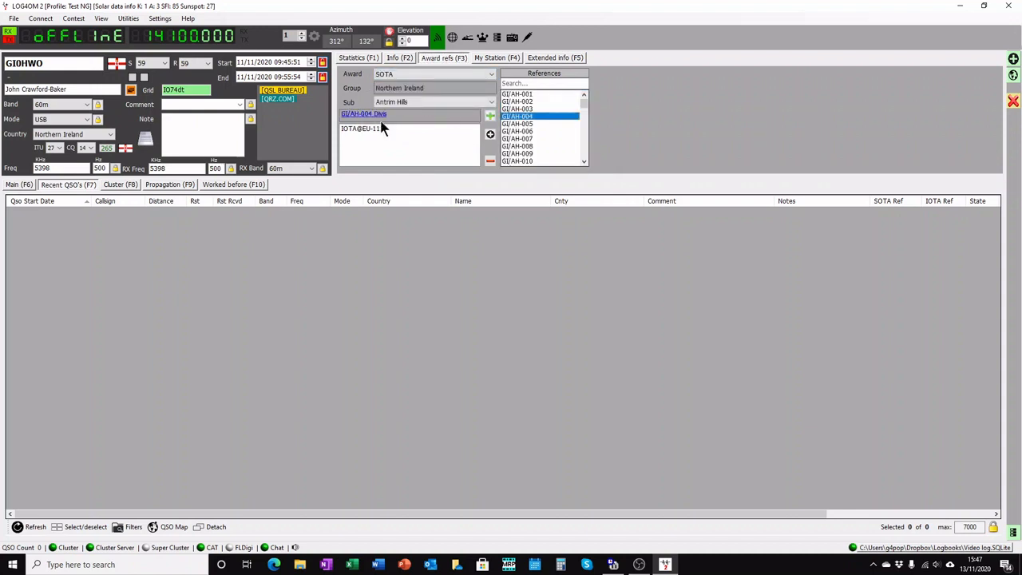
left_click(490, 116)
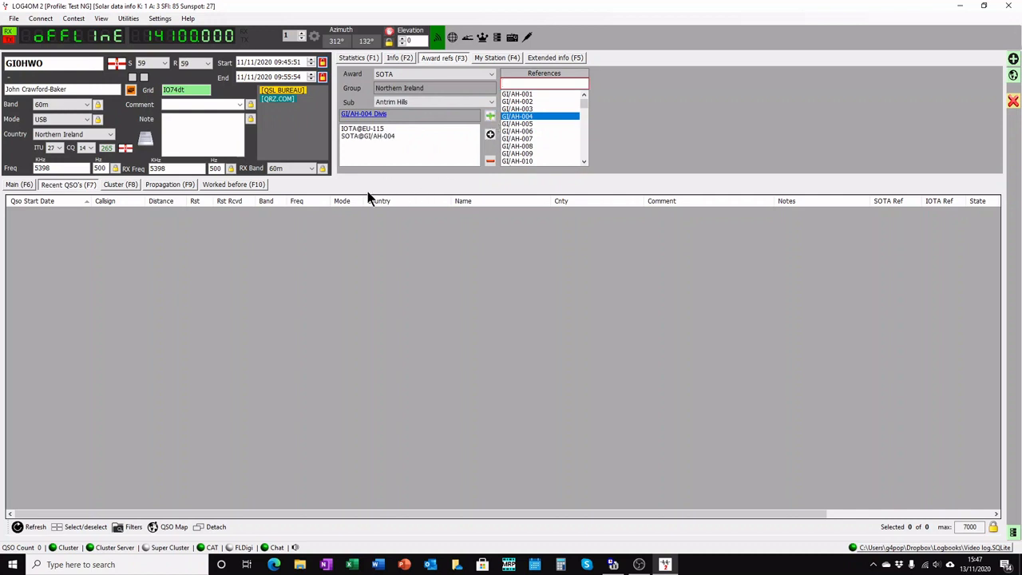
left_click(1013, 60)
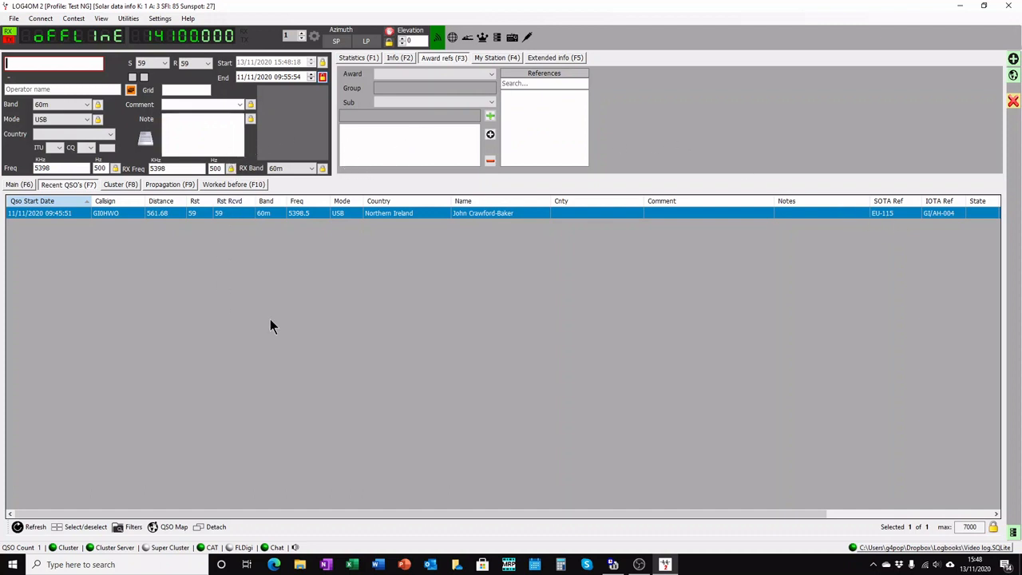
Open the LazyLog utility and move its window clear of the main form's edge
left_click(20, 186)
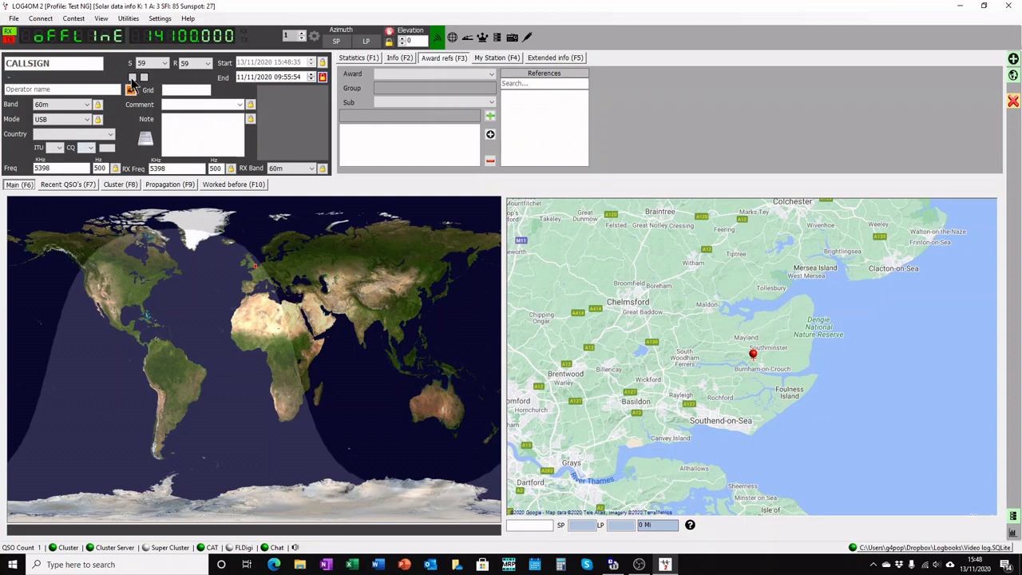
left_click(128, 19)
left_click(143, 77)
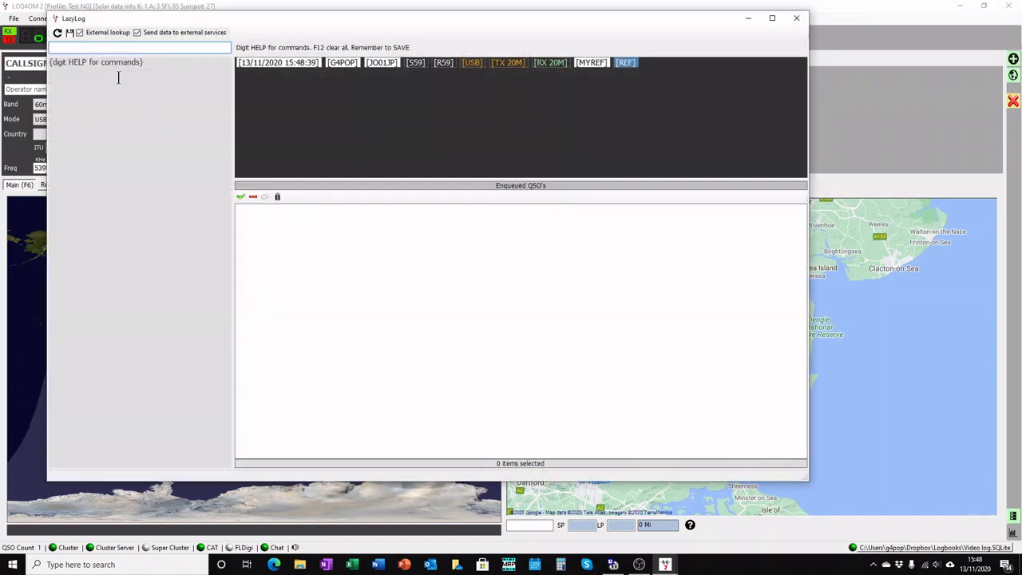
left_click_drag(378, 26, 471, 33)
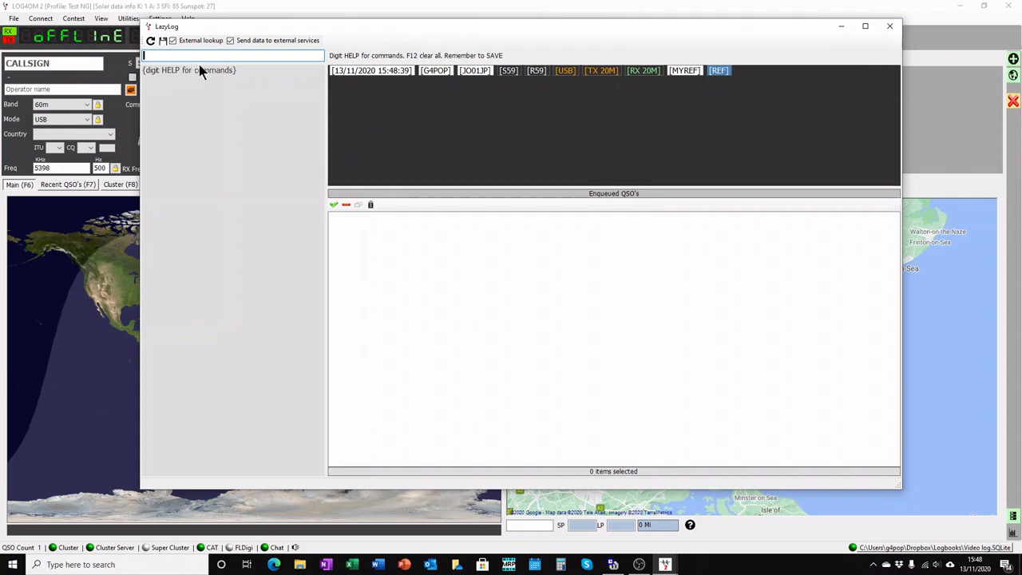
Display LazyLog's list of commands with help, look through it, and clear the command list
type("help")
key("Return")
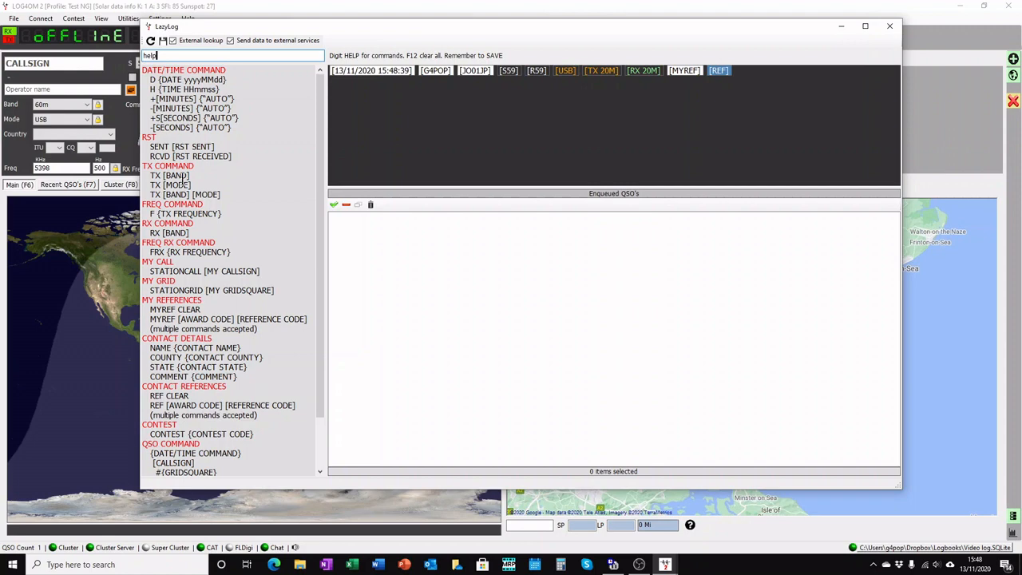
mouse_move(321, 277)
left_mouse_down()
mouse_move(308, 341)
mouse_move(323, 261)
mouse_move(319, 330)
mouse_move(325, 258)
left_mouse_up()
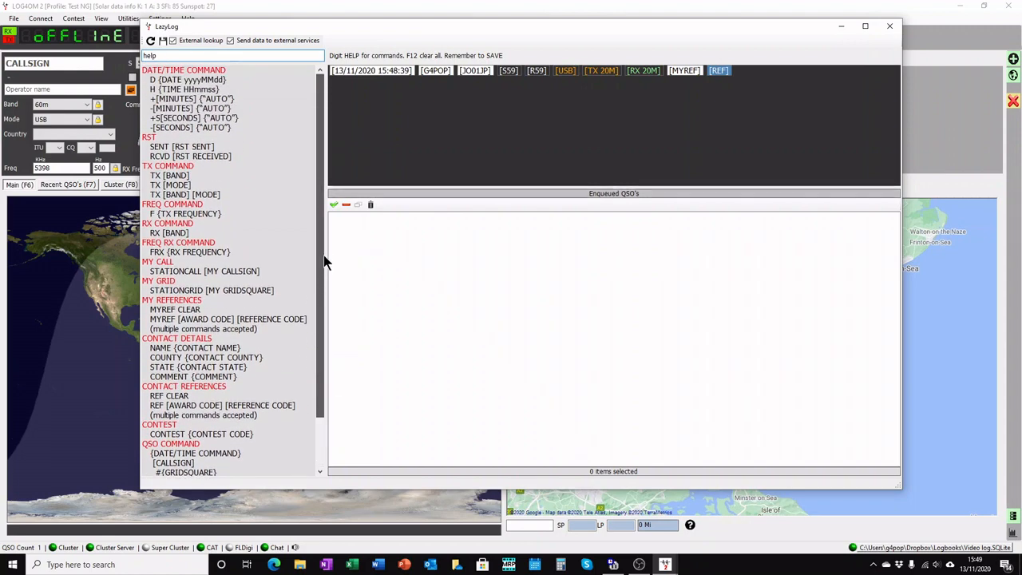
left_click(150, 42)
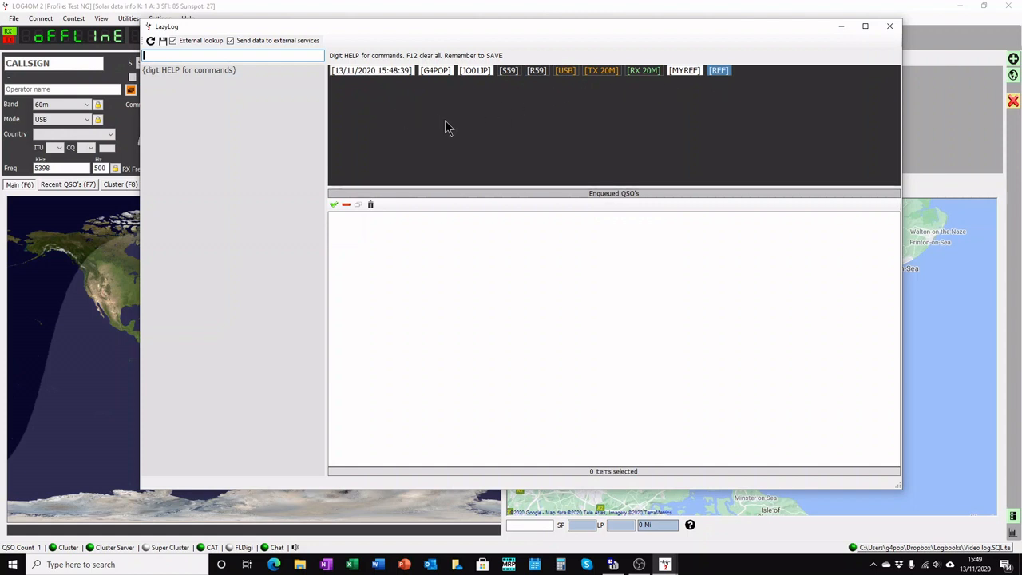
Set the LazyLog contact date to 12/12/1949 and the time to 09:45:00 with the commands d19491212 and h094500
type("d")
type("19491212")
key("Return")
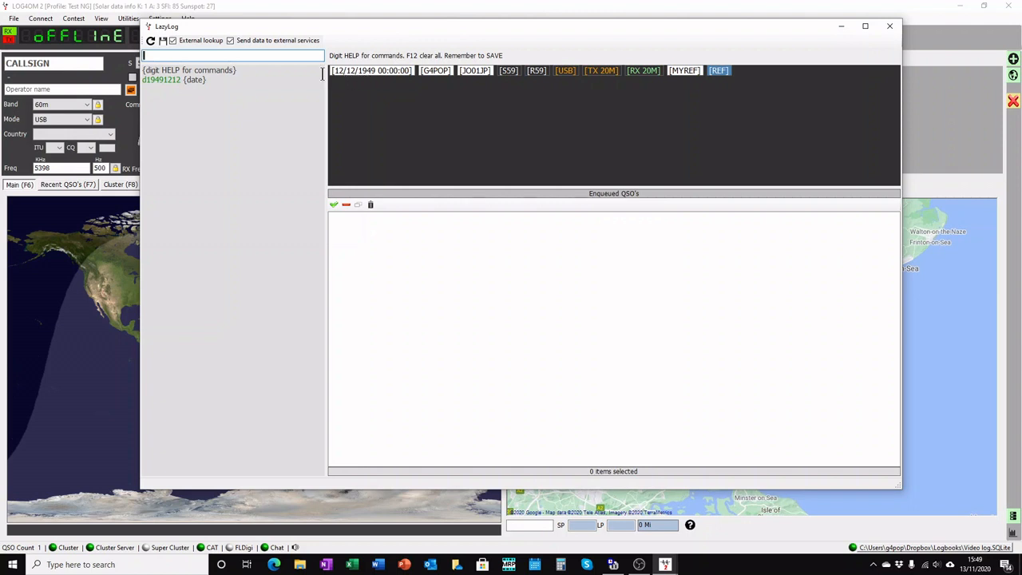
type("h094500")
key("Return")
Set LazyLog's station callsign to G6CNQ and the transmit band to 40M with the commands Stationcall G6CNQ and TX 40M
type("Stationcall")
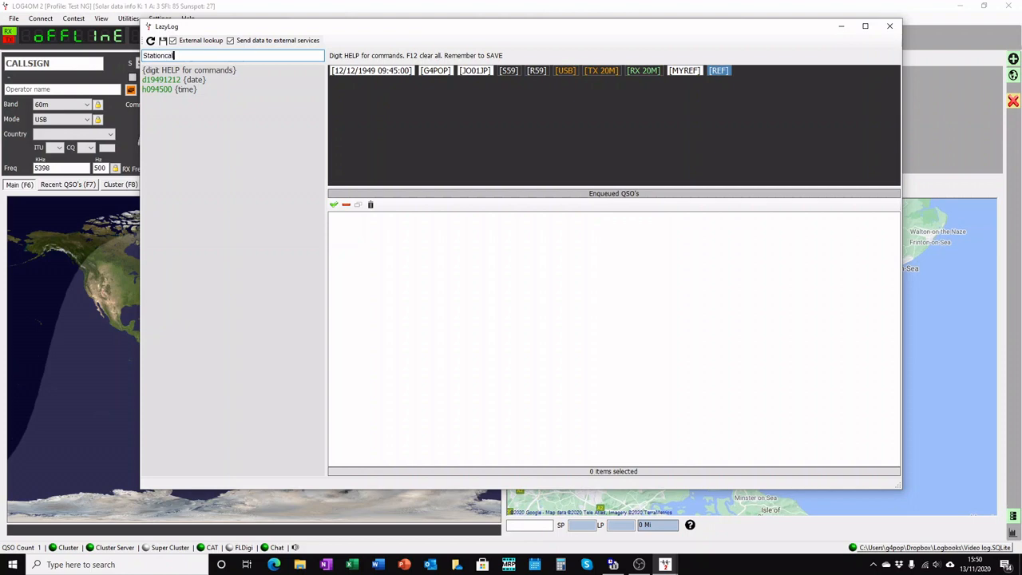
type(" G6CNQ")
key("Return")
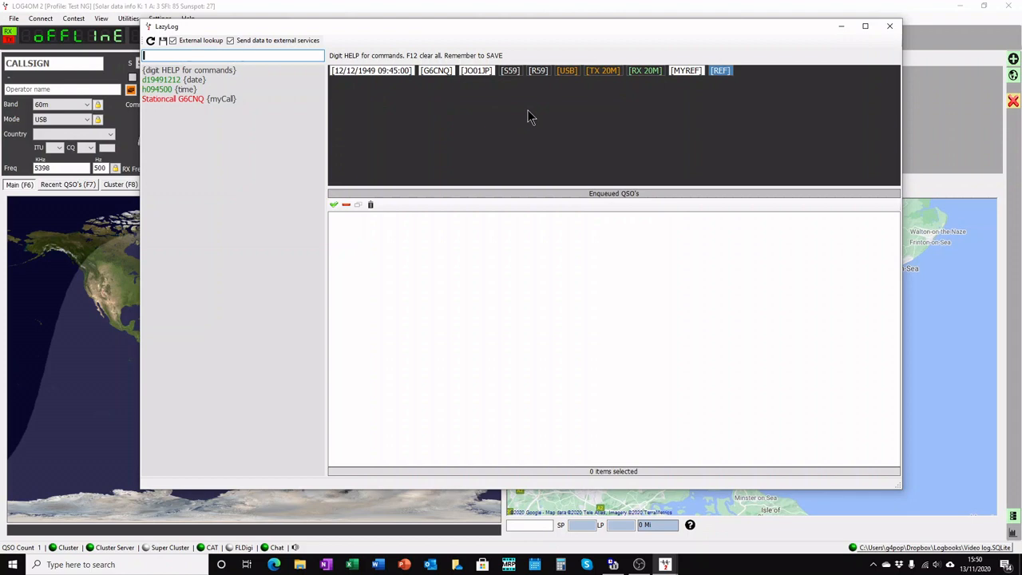
type("TX 40M")
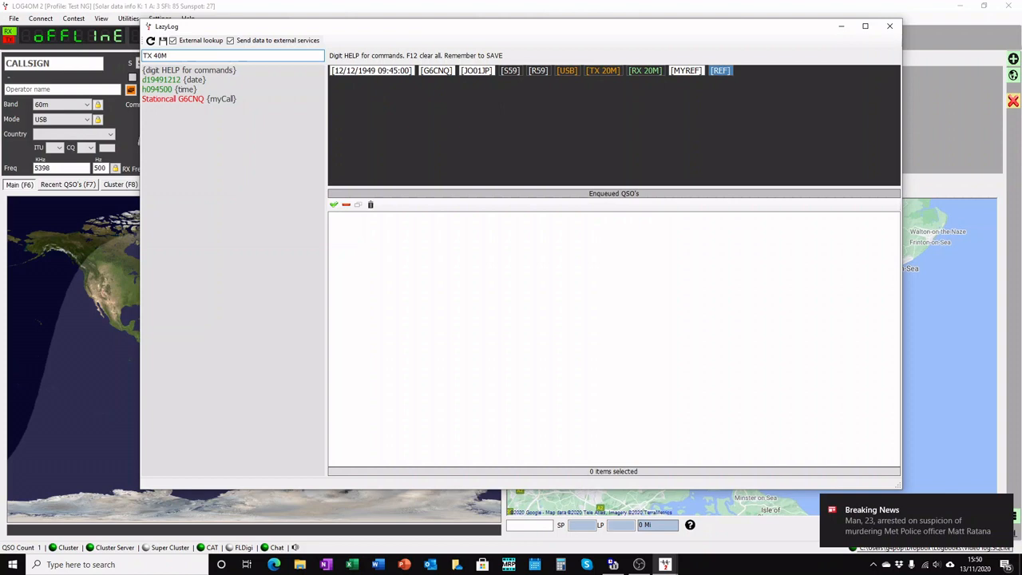
key("Return")
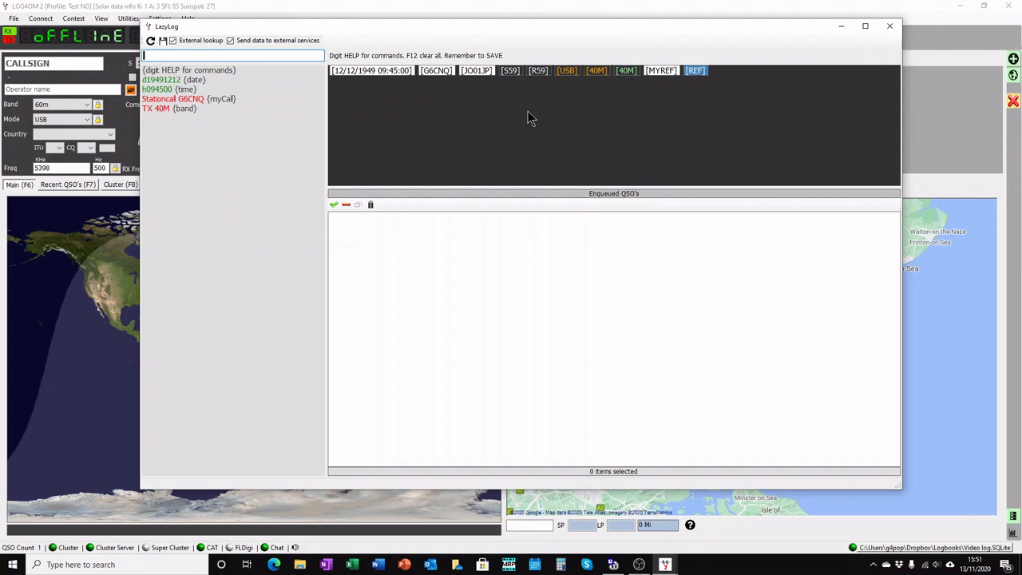
type("G3")
type("AYZ")
type("r")
type("cvd ")
type("59")
type("5")
type(" sen")
type("t")
type(" 56")
key("Return")
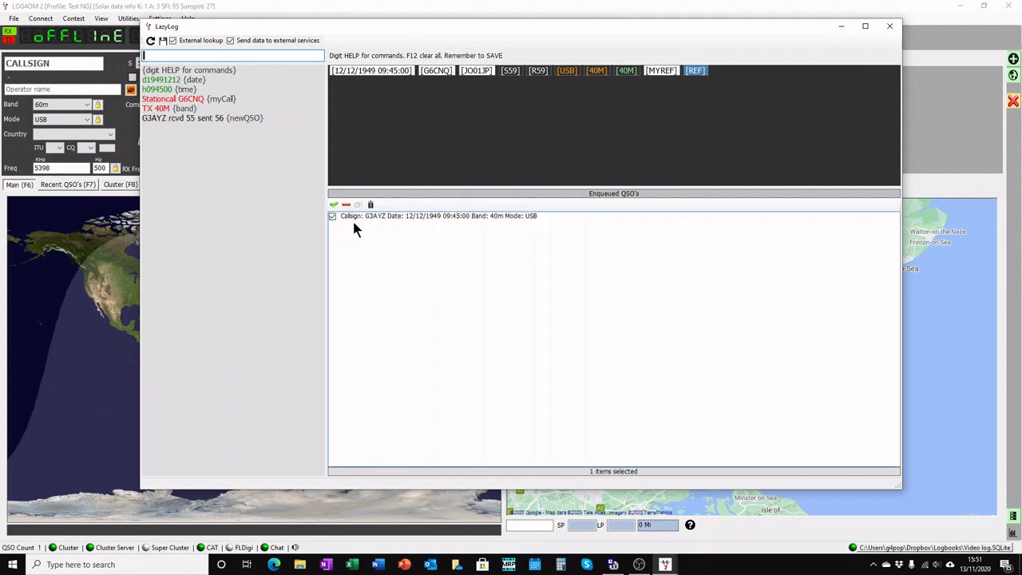
left_click(450, 217)
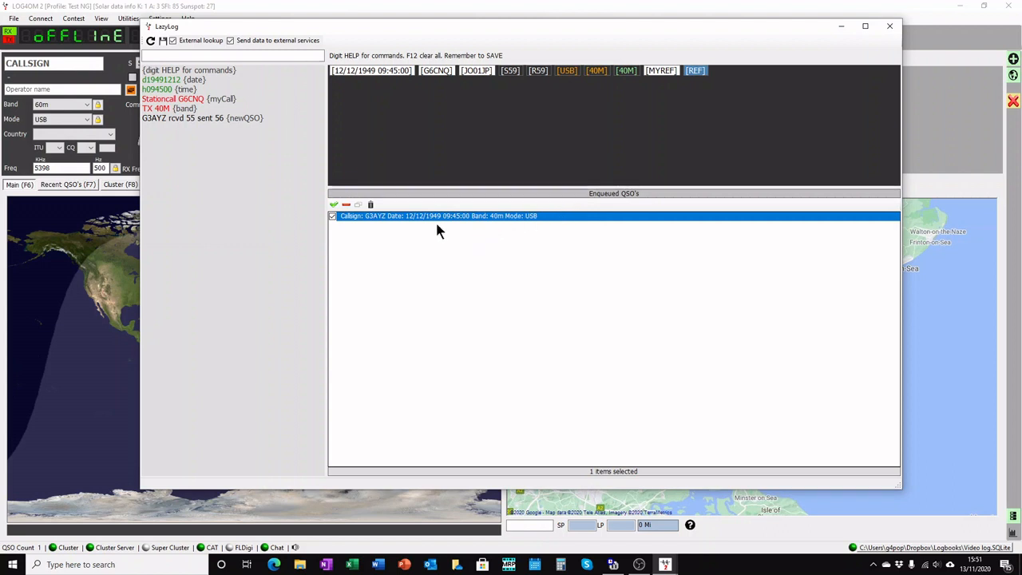
left_click(175, 58)
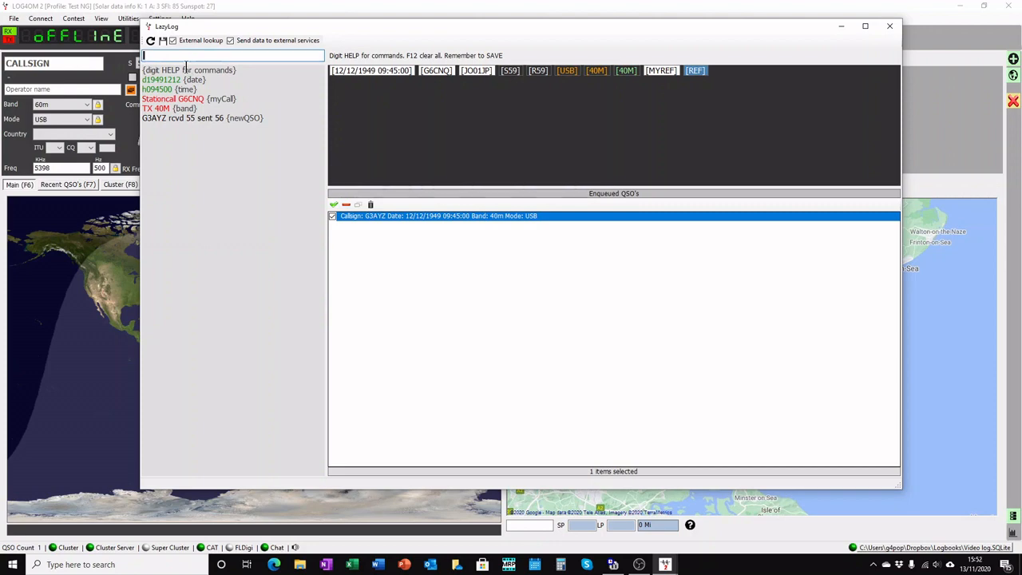
type("+10 IW3hmh sent 54 rcvd 52")
key("Return")
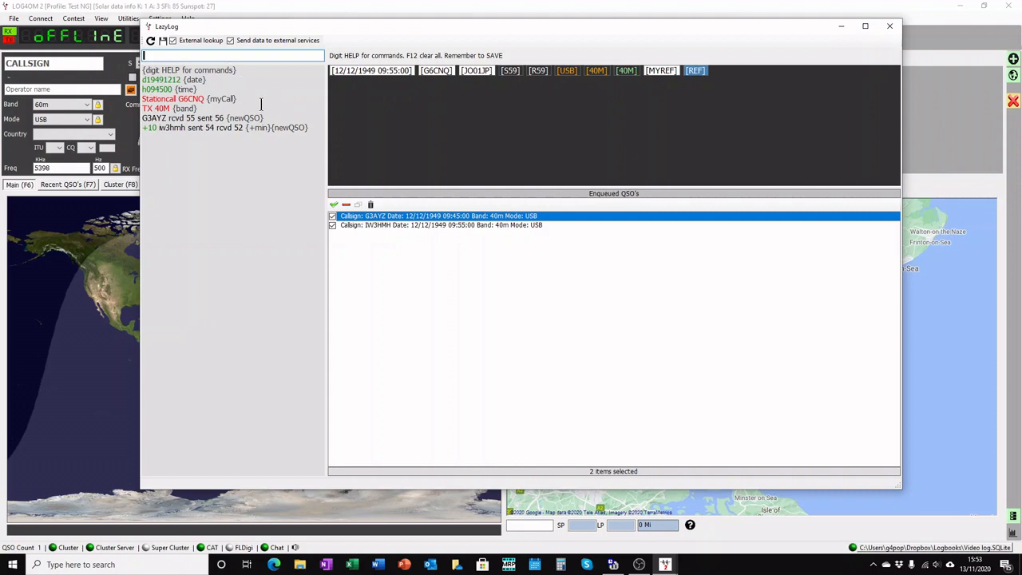
Display LazyLog's command list with help and look through the contact details, references, contest and QSO commands
type("help")
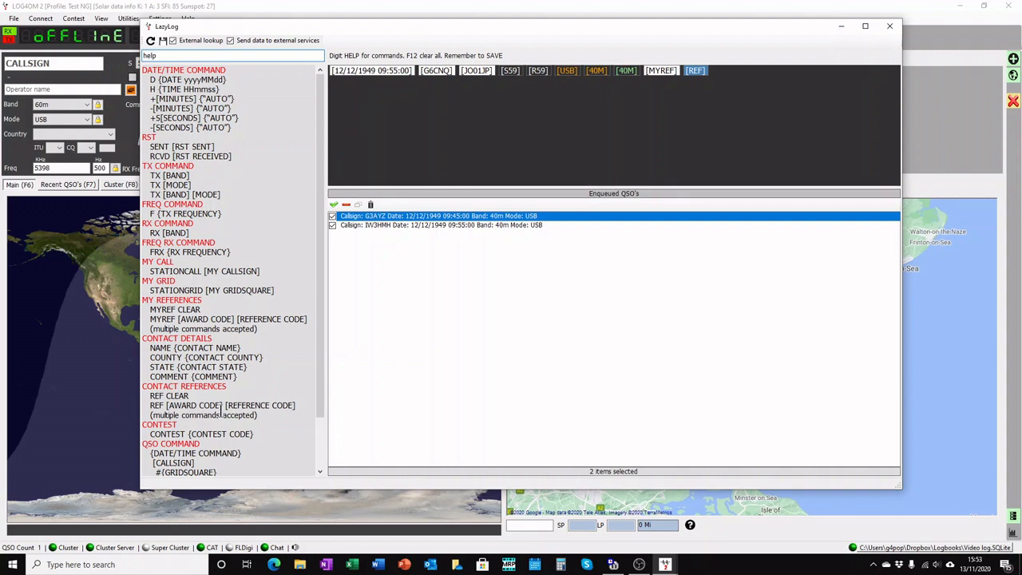
scroll(220, 409, "down", 2)
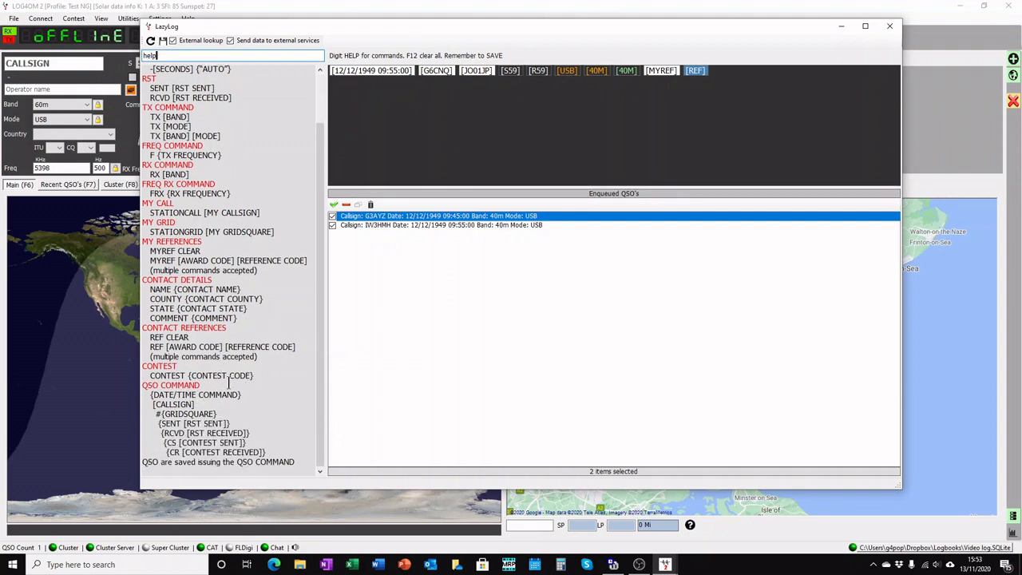
scroll(201, 404, "up", 2)
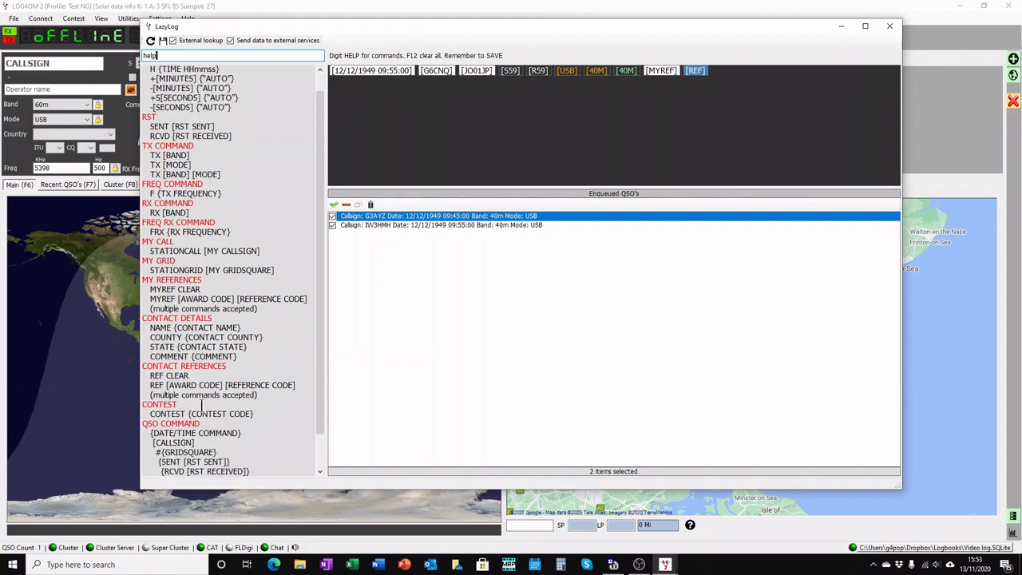
scroll(201, 404, "down", 2)
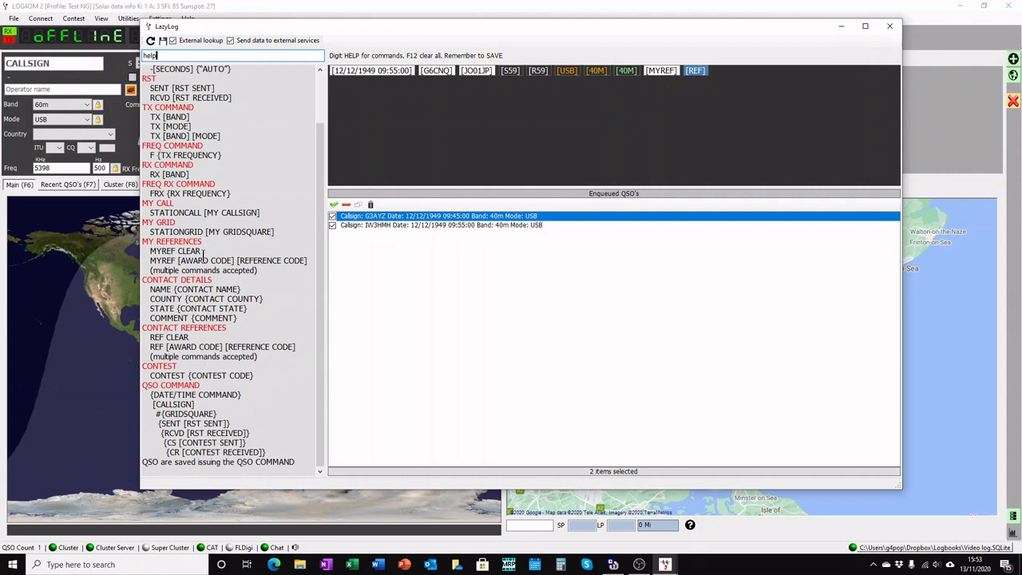
Save both enqueued contacts to the log and display the recent QSOs in the main window
left_click(162, 41)
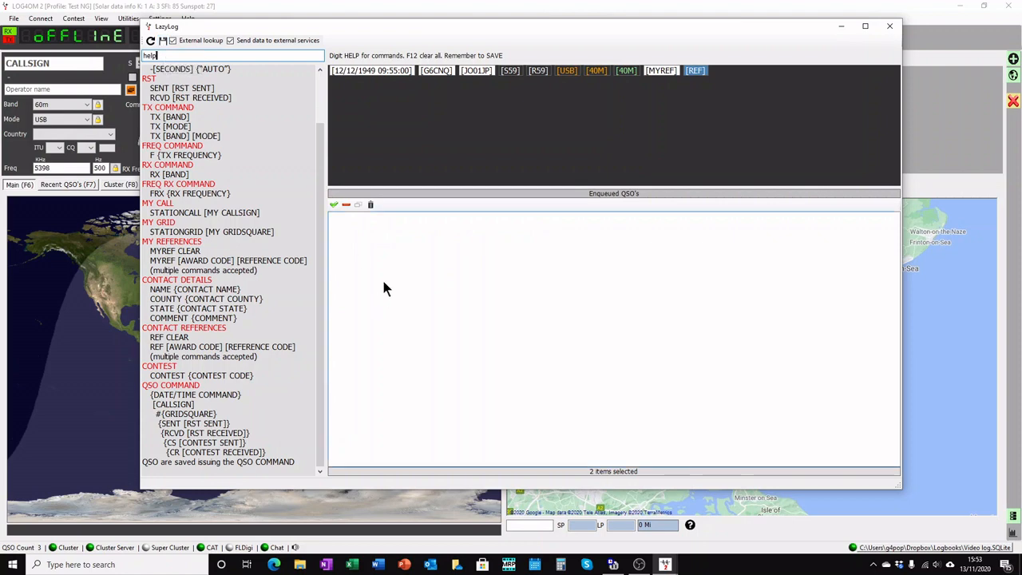
left_click(891, 27)
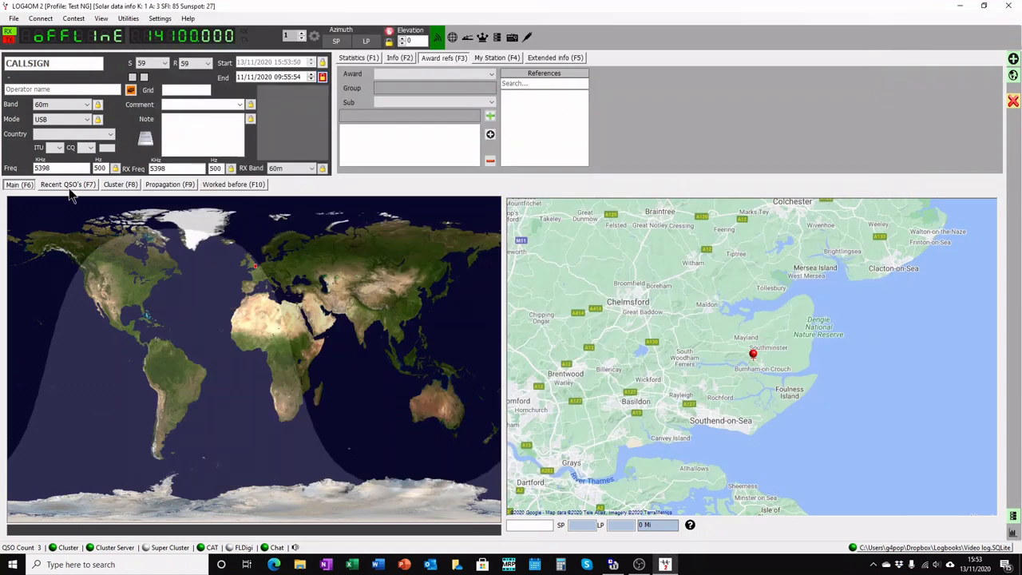
left_click(69, 186)
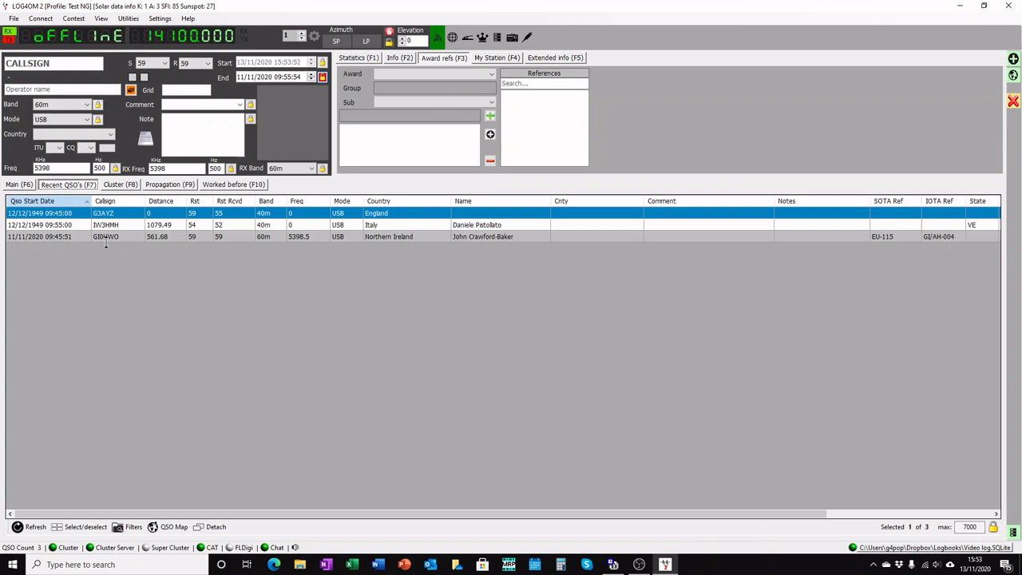